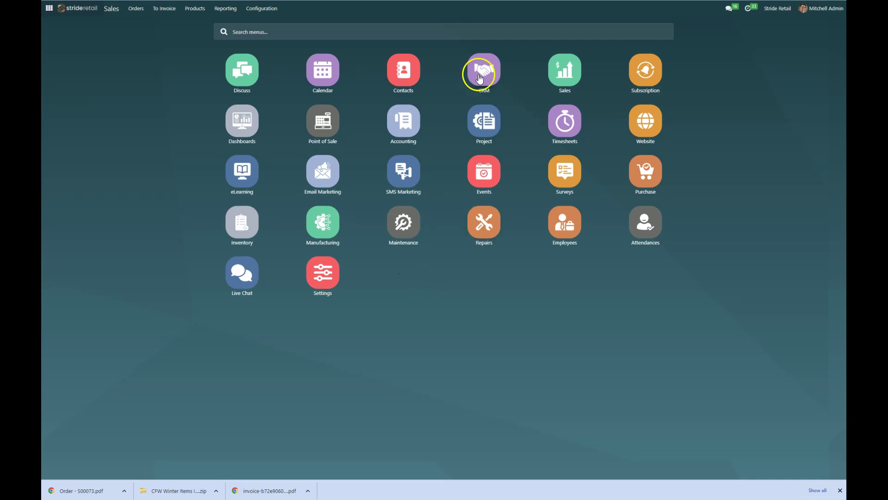
# Open the Public Pricelist from the Sales pricelists list.
pyautogui.click(463, 116)
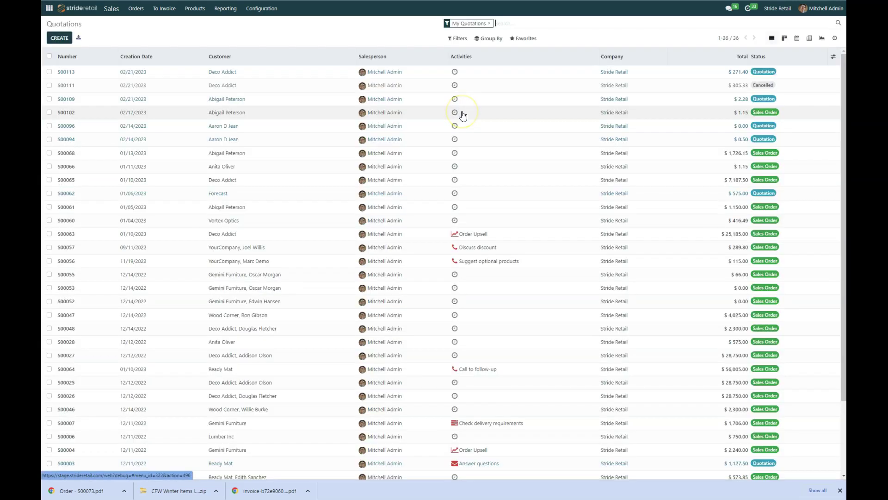
pyautogui.click(195, 14)
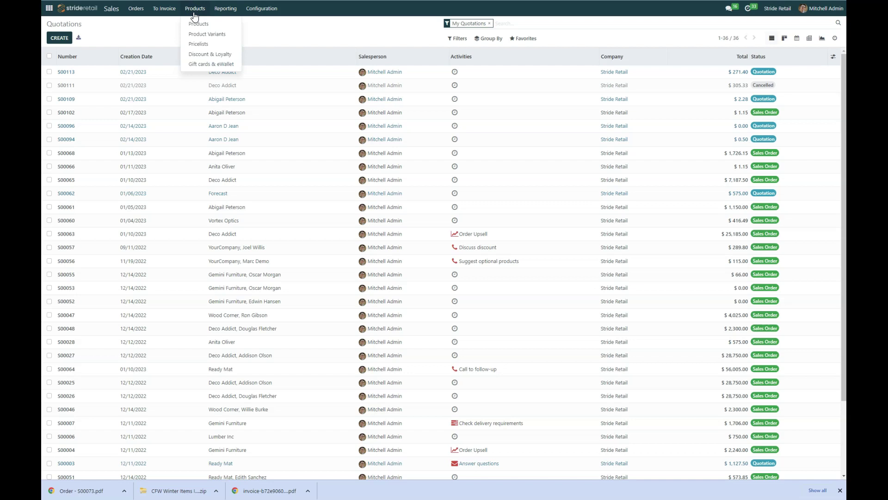
pyautogui.click(200, 46)
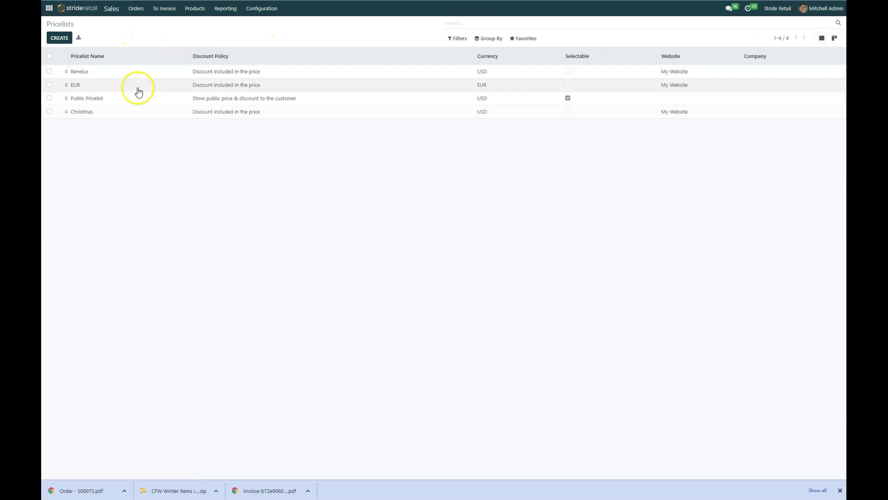
pyautogui.click(98, 98)
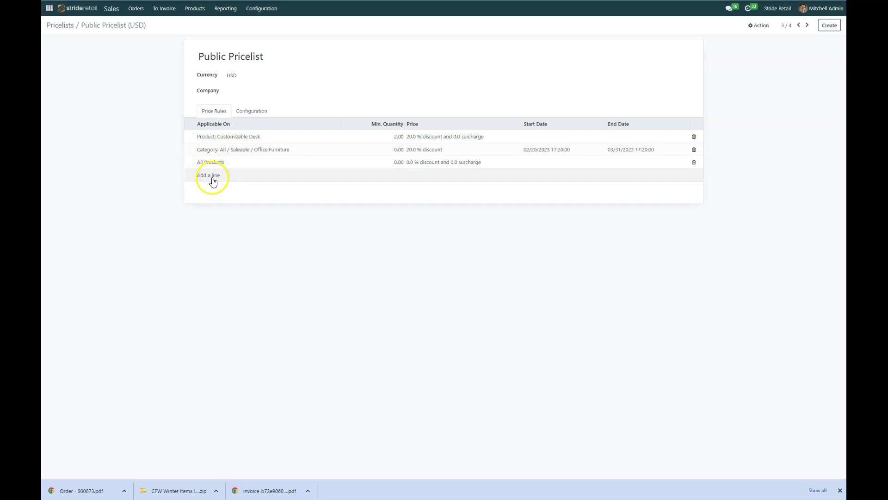
# Discard the new price rule and open the existing Office Furniture 20% discount rule.
pyautogui.click(208, 175)
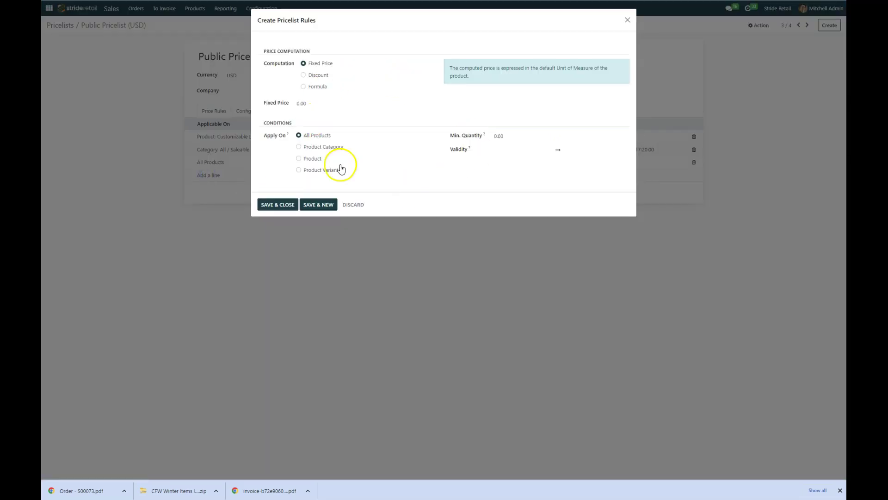
pyautogui.click(626, 21)
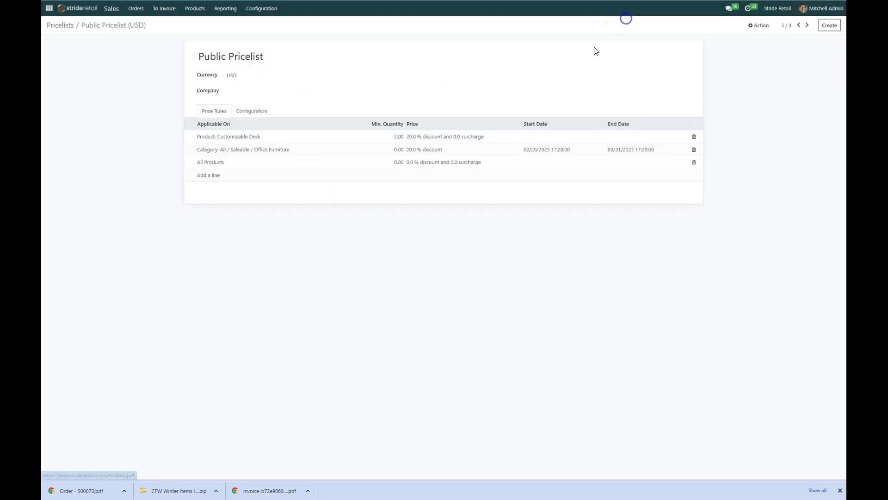
pyautogui.click(210, 149)
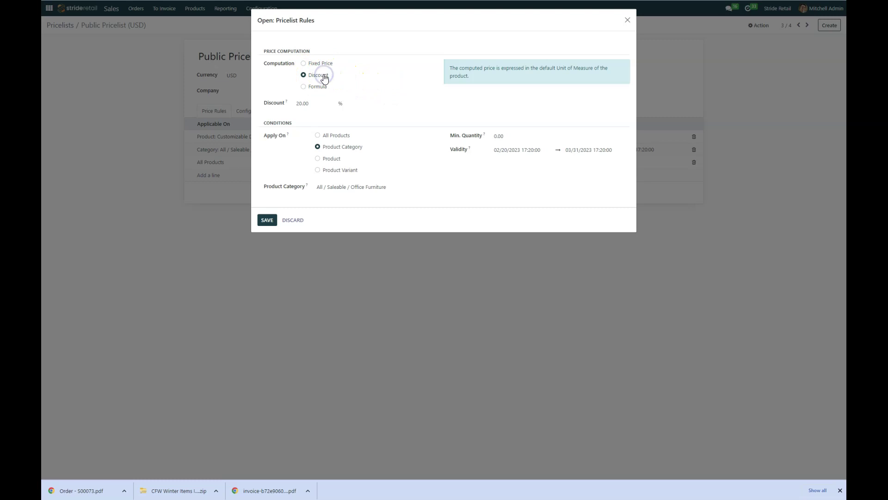
# Keep the discount at 20.00 and set the product category to All / Saleable / Office Furniture.
pyautogui.click(312, 101)
pyautogui.click(319, 103)
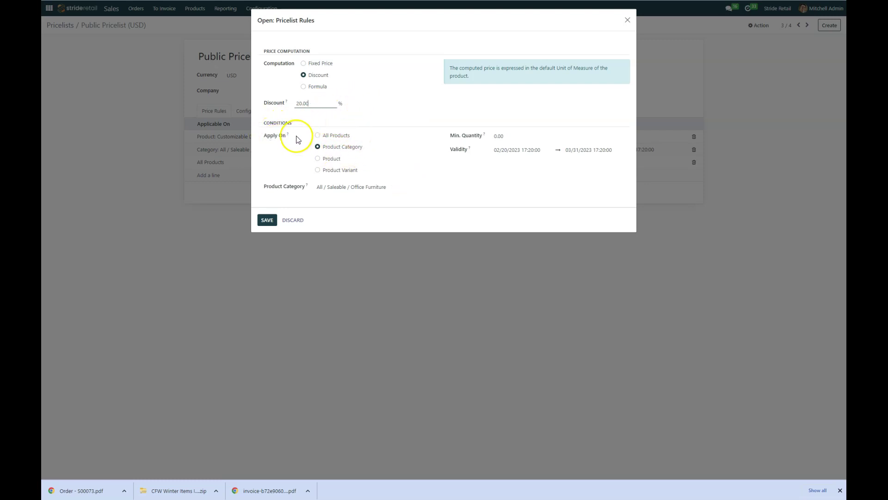
pyautogui.click(330, 148)
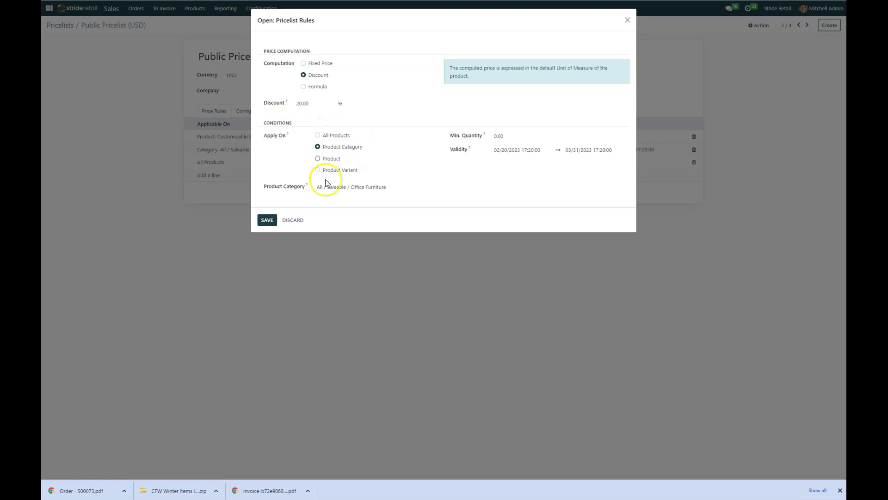
pyautogui.click(412, 187)
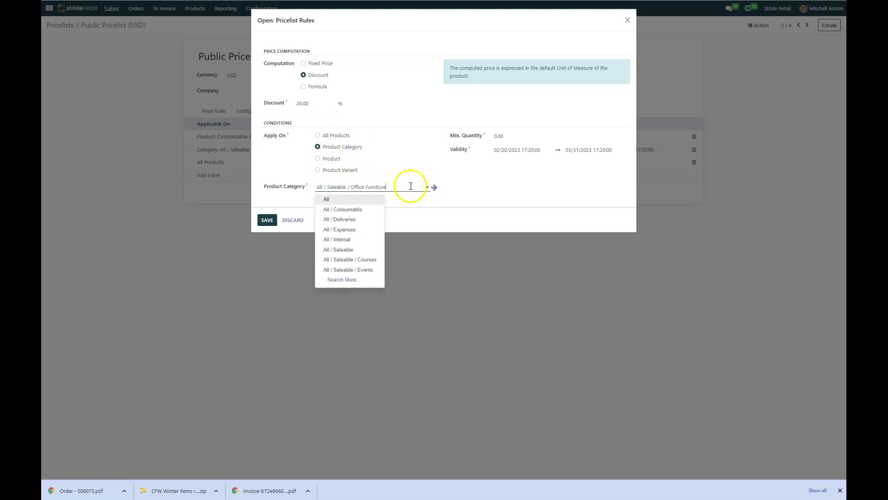
pyautogui.click(343, 280)
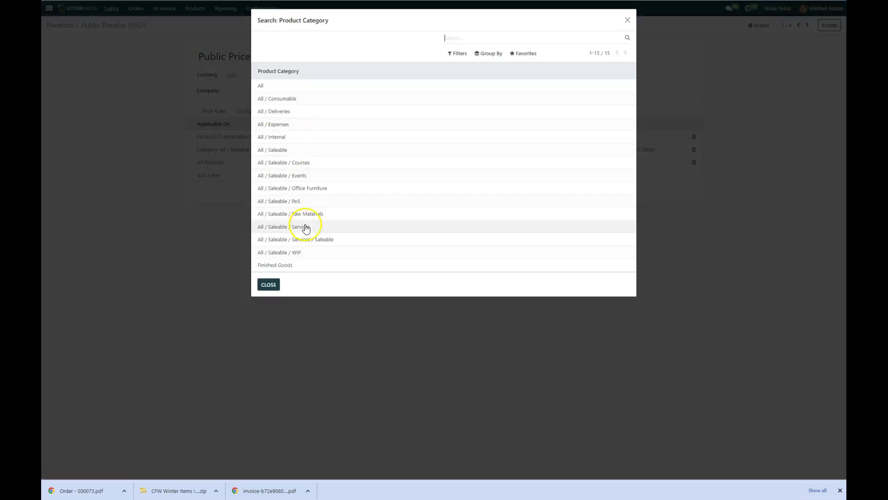
pyautogui.click(314, 188)
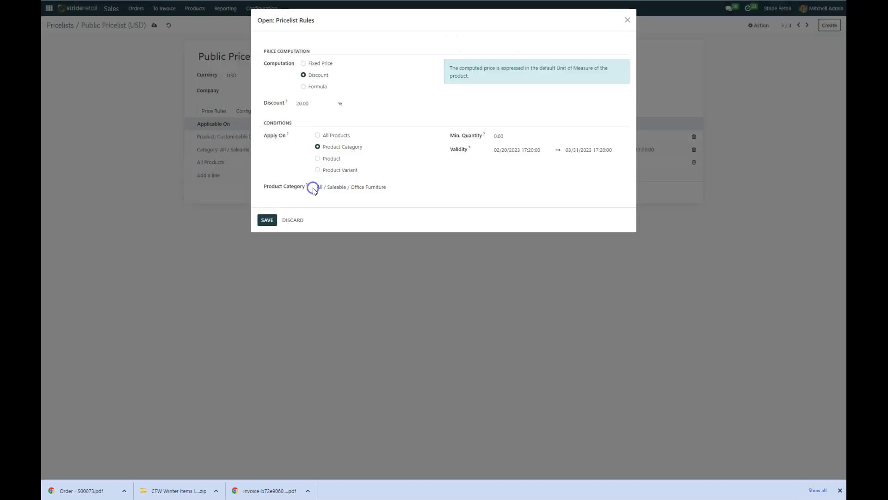
pyautogui.doubleClick(508, 136)
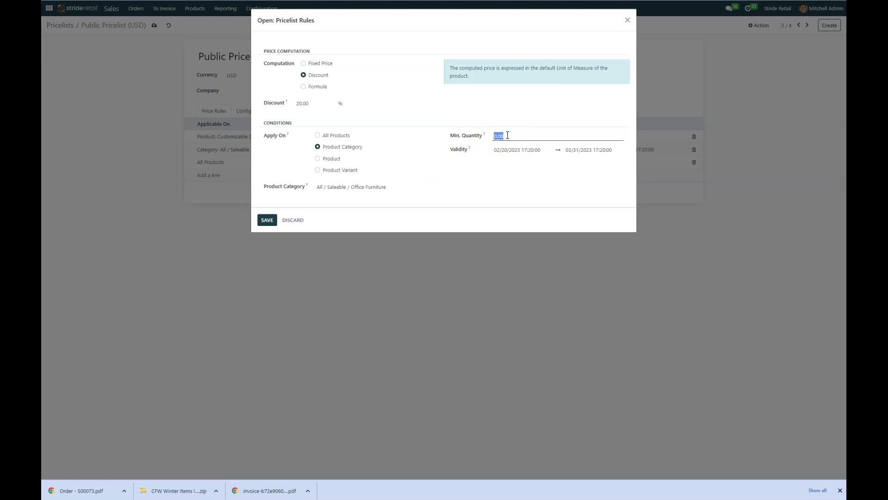
pyautogui.write('2')
pyautogui.click(441, 180)
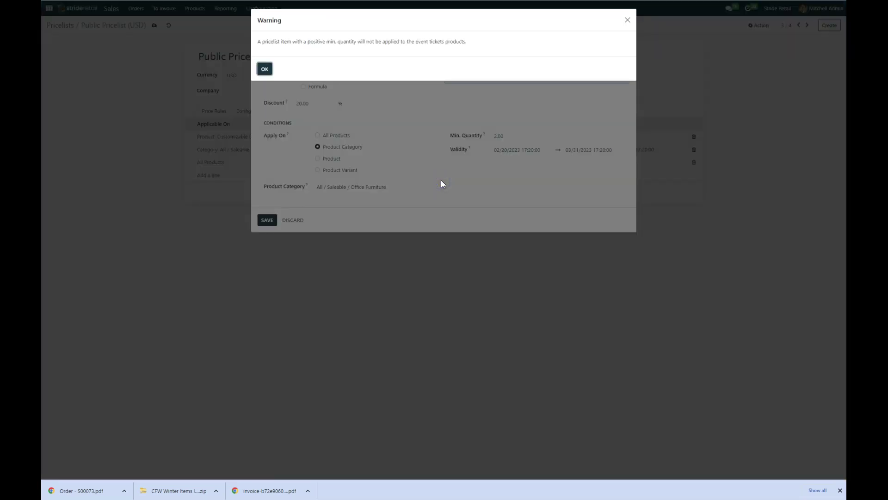
pyautogui.click(264, 69)
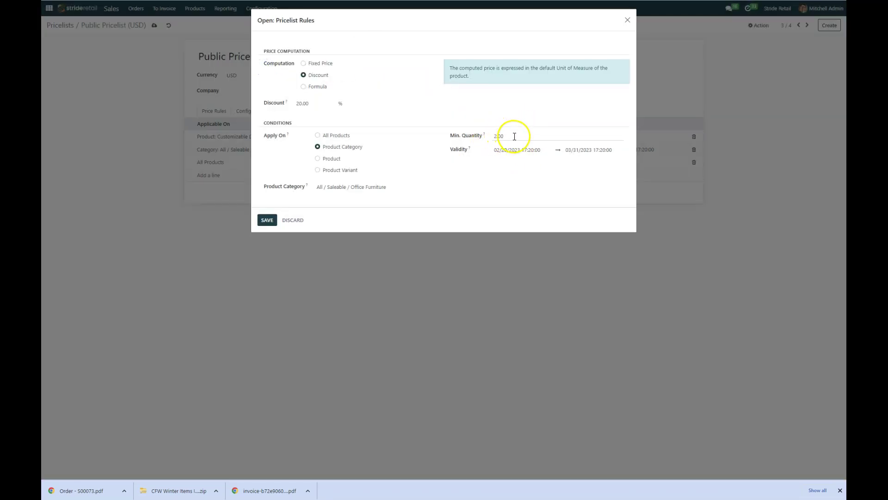
pyautogui.click(514, 137)
pyautogui.doubleClick(514, 137)
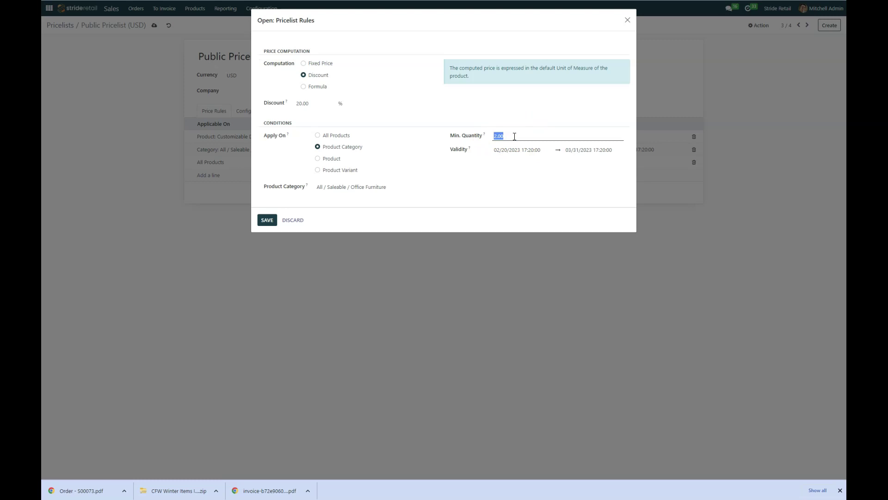
pyautogui.press('BackSpace')
pyautogui.write('0')
pyautogui.click(479, 189)
pyautogui.click(499, 174)
# Make the Office Furniture rule valid 02/21/2023 to 03/31/2023 and save it.
pyautogui.click(485, 168)
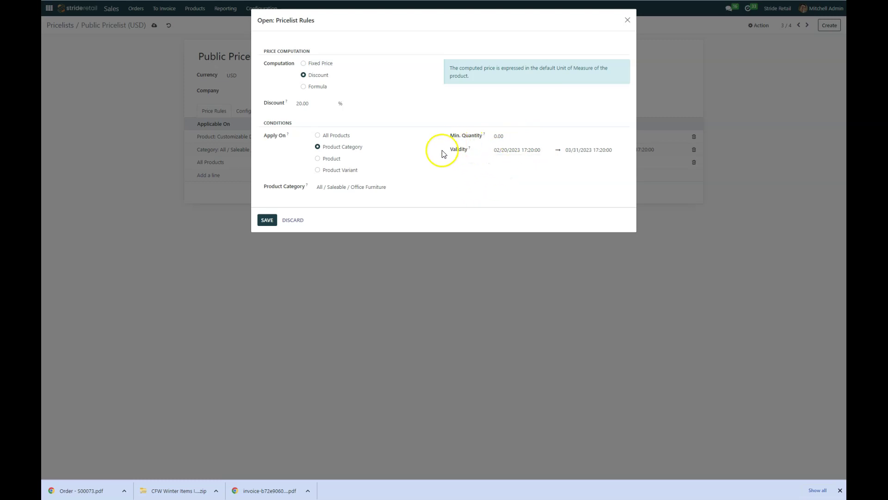
pyautogui.click(540, 149)
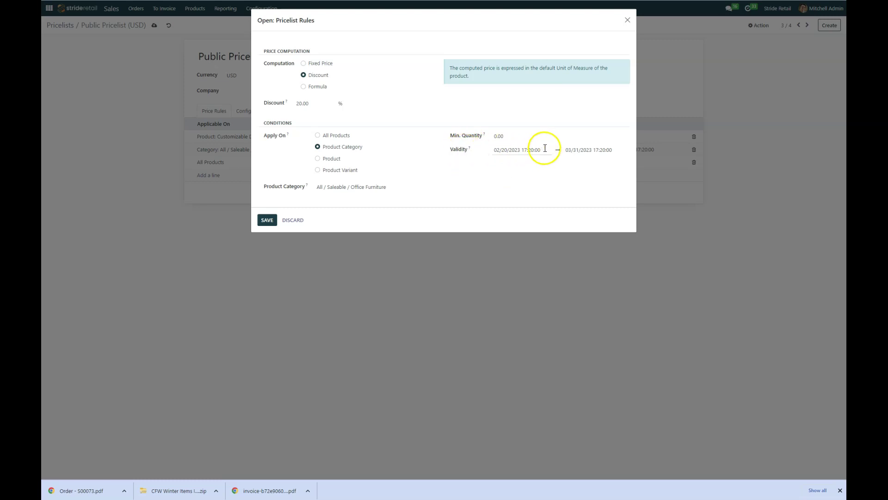
pyautogui.click(527, 222)
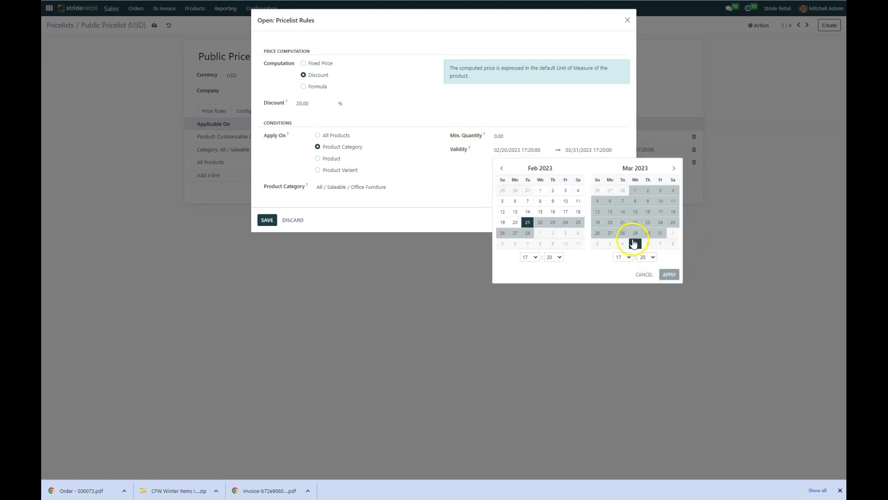
pyautogui.click(660, 233)
pyautogui.click(669, 274)
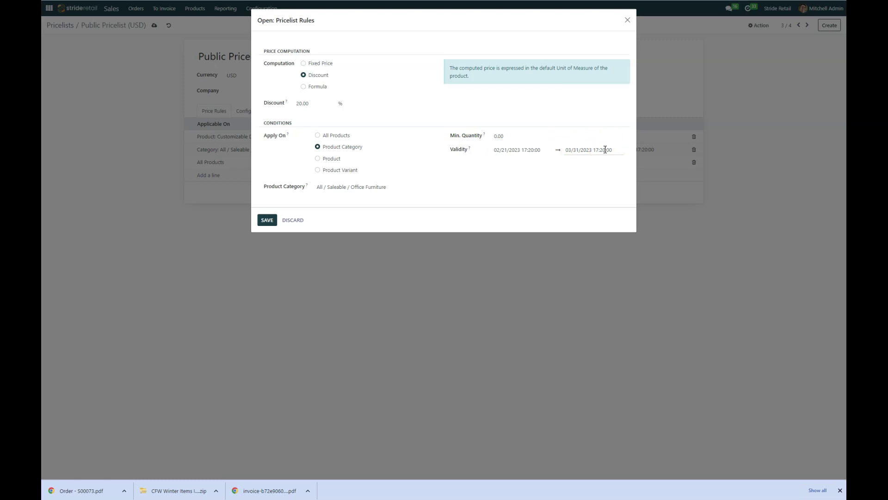
pyautogui.click(267, 220)
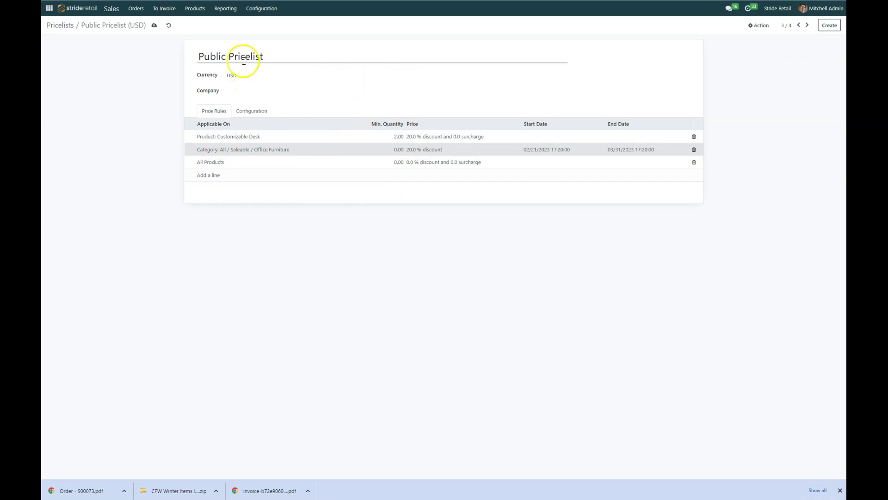
# Save the Public Pricelist and go to the Products catalogue.
pyautogui.click(154, 26)
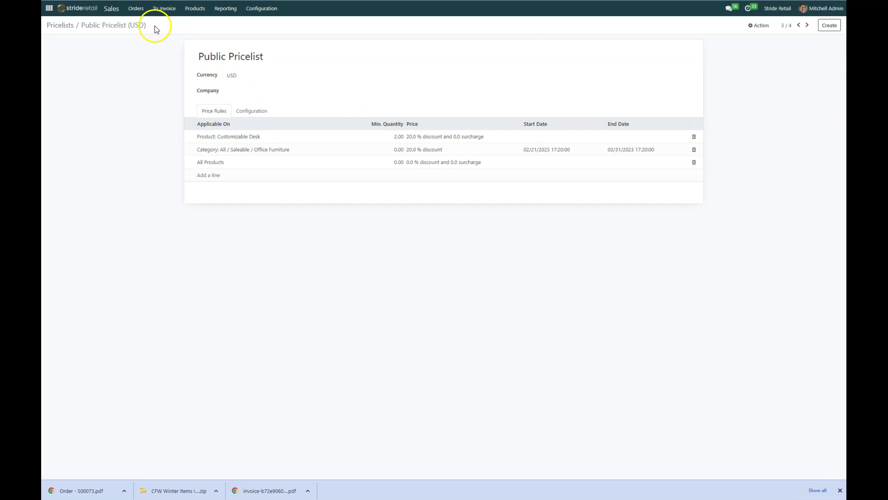
pyautogui.click(199, 11)
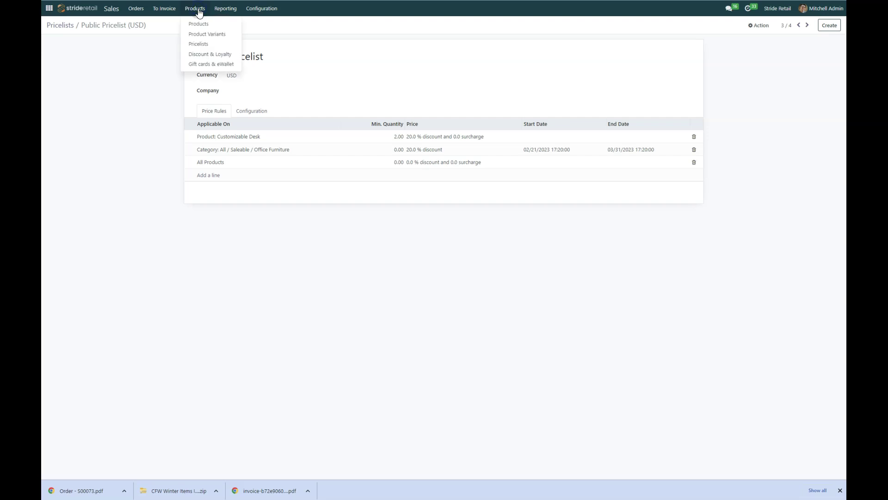
pyautogui.click(199, 24)
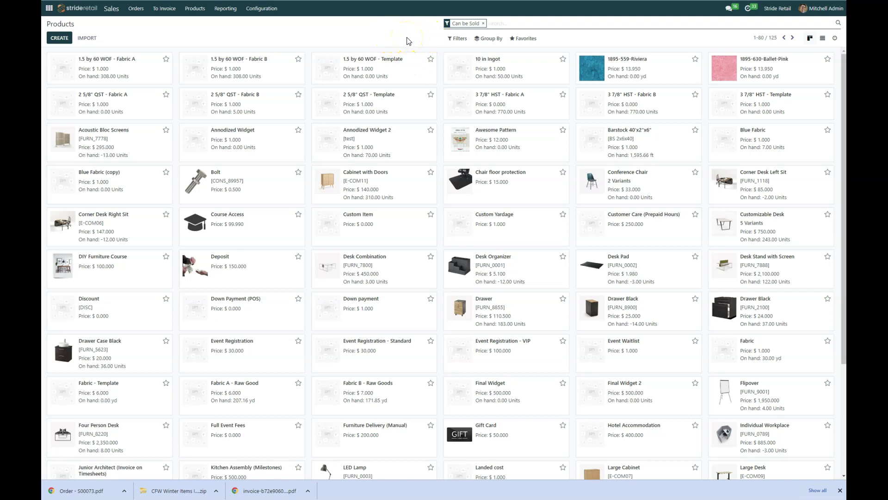
# Group products by Product Category and open Cabinet with Doors from Office Furniture.
pyautogui.click(490, 44)
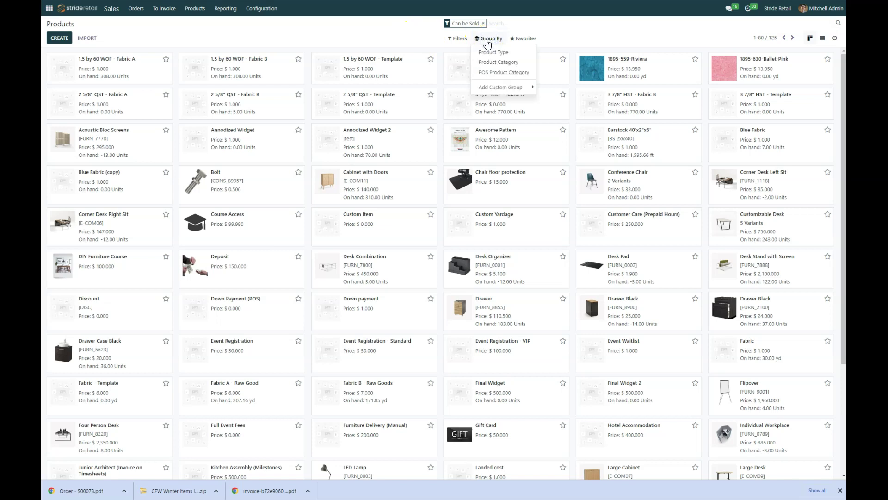
pyautogui.click(499, 62)
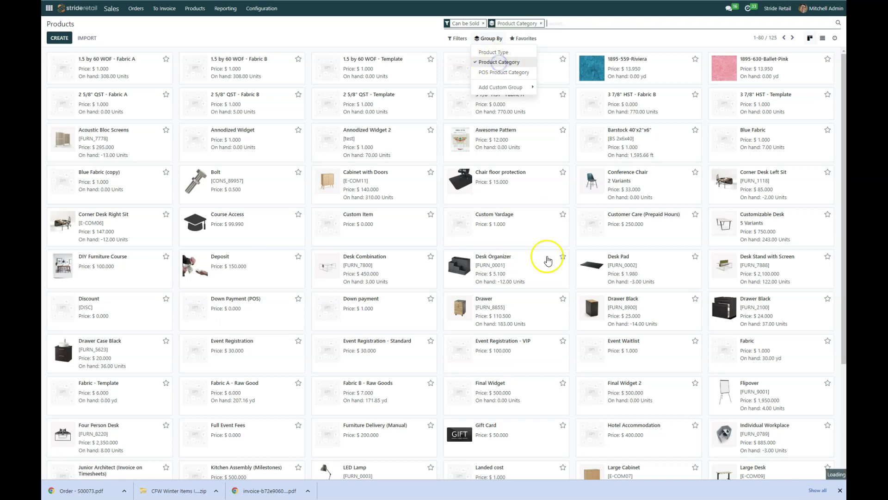
pyautogui.moveTo(337, 476); pyautogui.dragTo(487, 475)
pyautogui.click(317, 289)
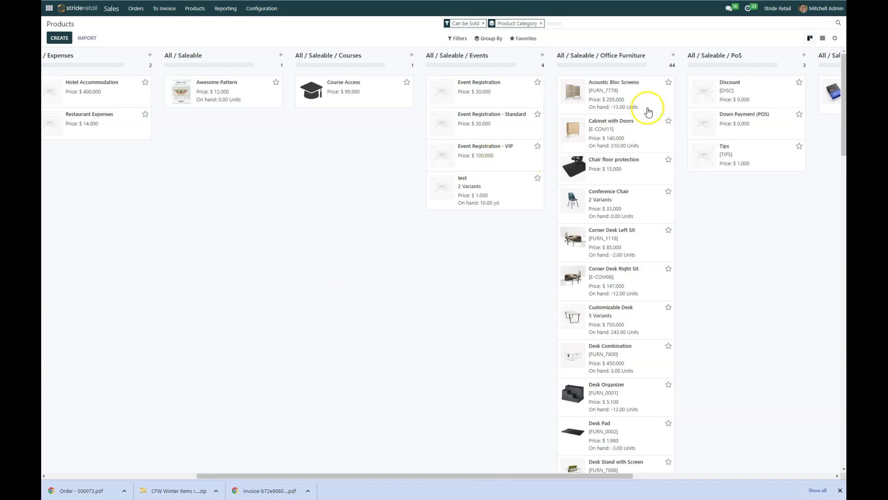
pyautogui.click(620, 126)
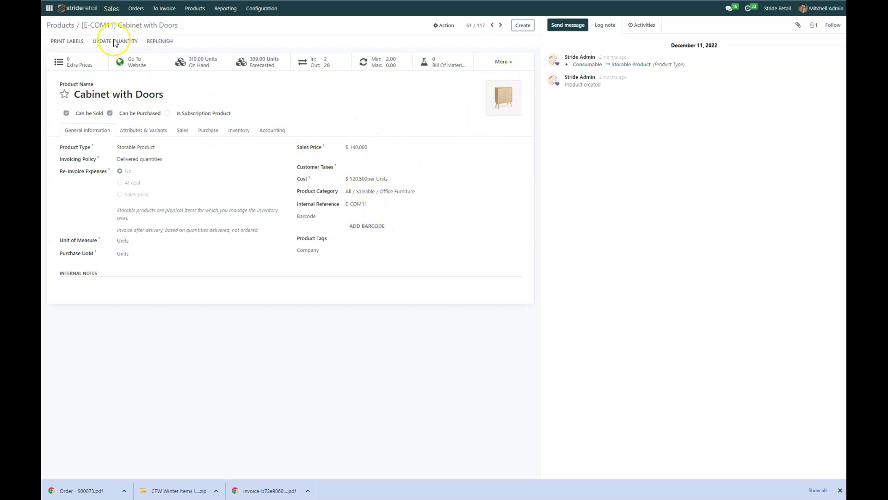
# Resume the Shop POS session, log in as cashier with the PIN, and start a new order.
pyautogui.click(49, 9)
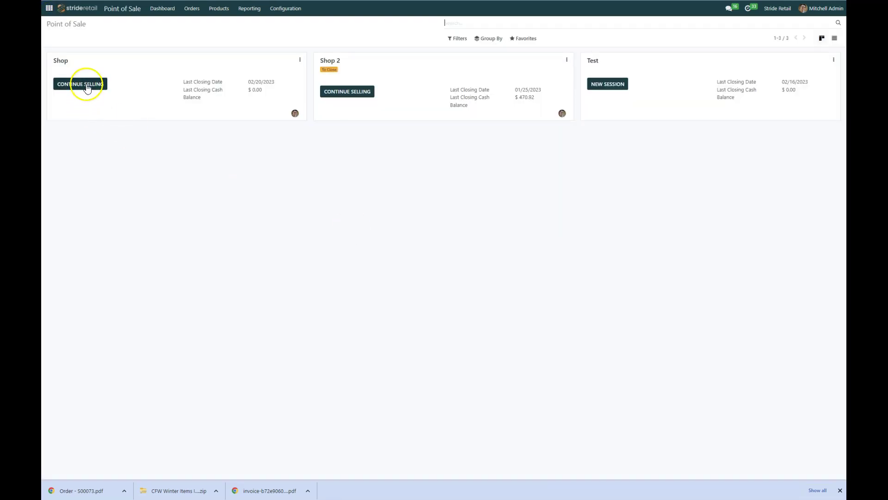
pyautogui.click(85, 84)
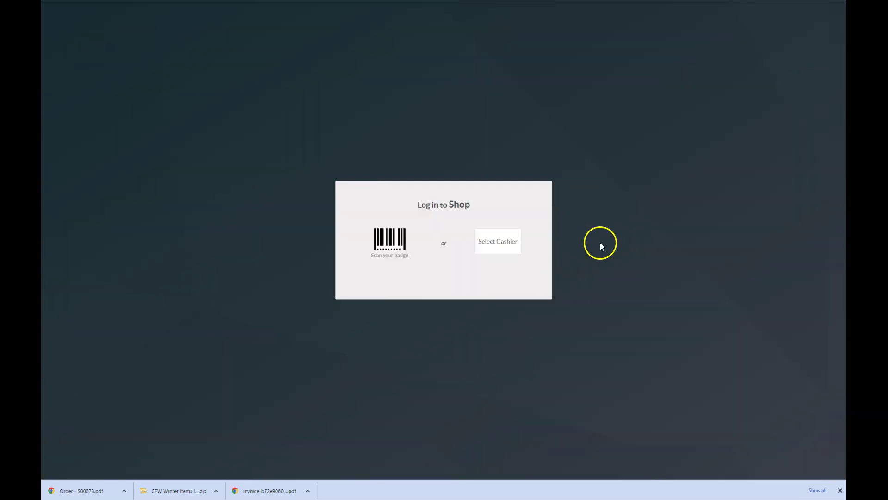
pyautogui.click(496, 238)
pyautogui.click(373, 247)
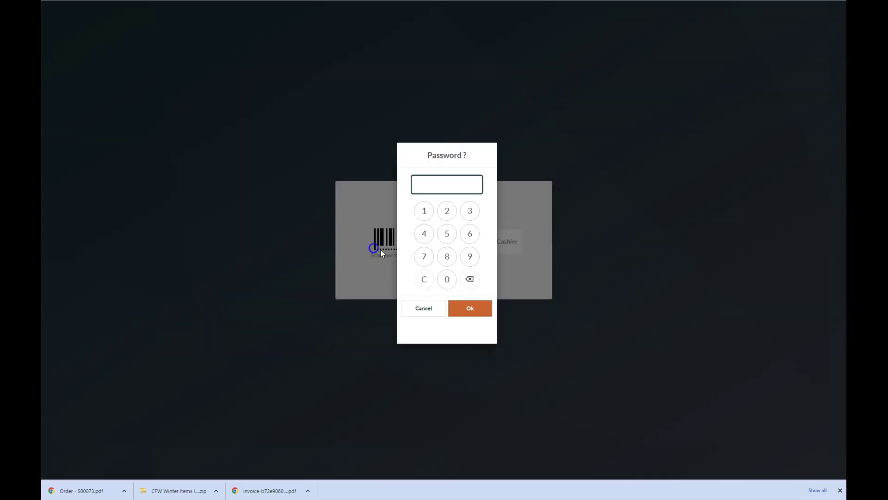
pyautogui.click(447, 279)
pyautogui.click(447, 279)
pyautogui.click(446, 279)
pyautogui.click(447, 278)
pyautogui.click(463, 308)
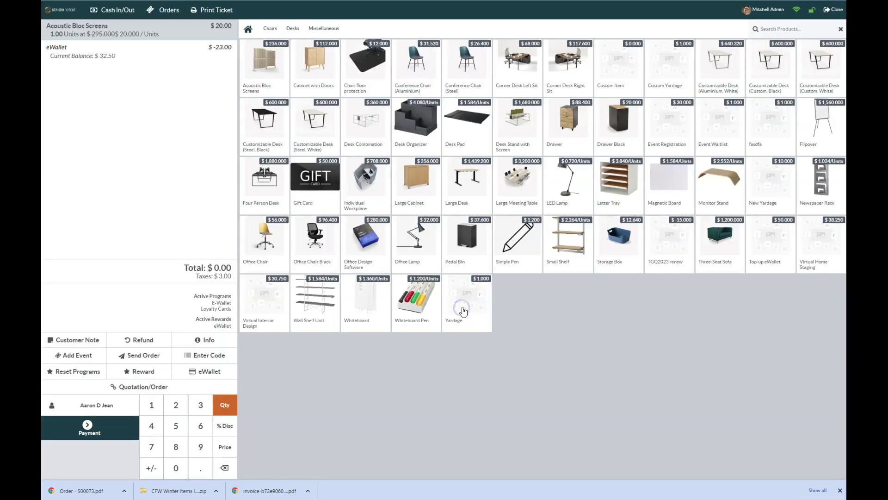
pyautogui.click(160, 9)
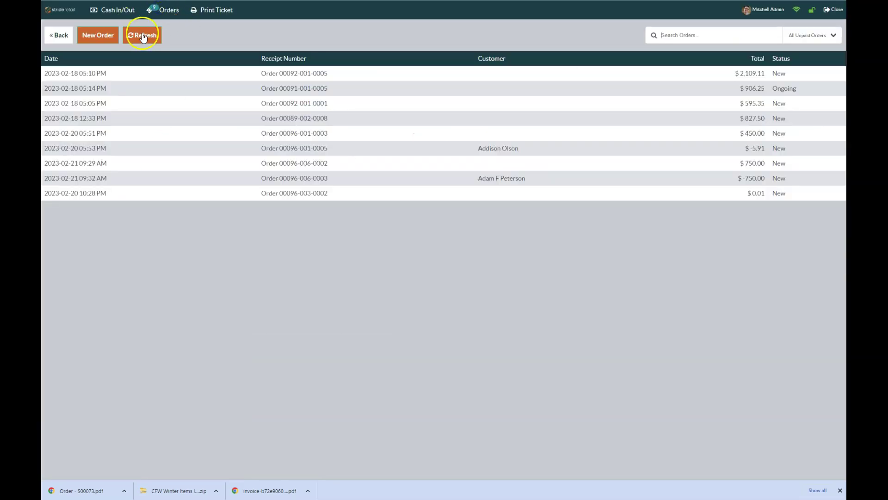
pyautogui.click(96, 36)
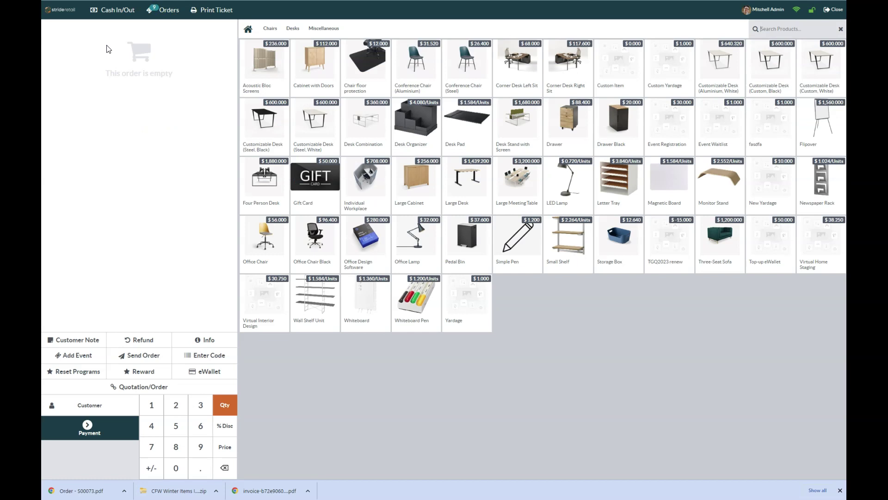
# Add Cabinet with Doors to the POS order at its discounted $112.00 price.
pyautogui.click(322, 66)
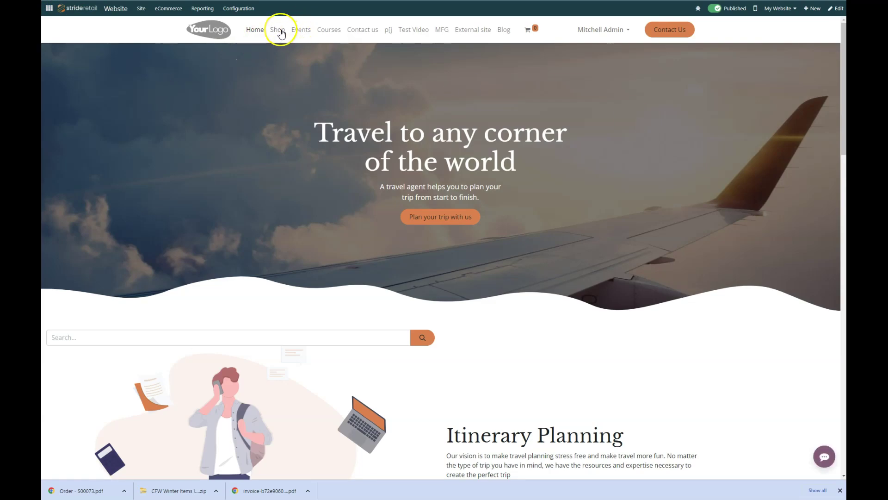
# Open the website Shop page to see the discounted Office Furniture prices.
pyautogui.click(278, 29)
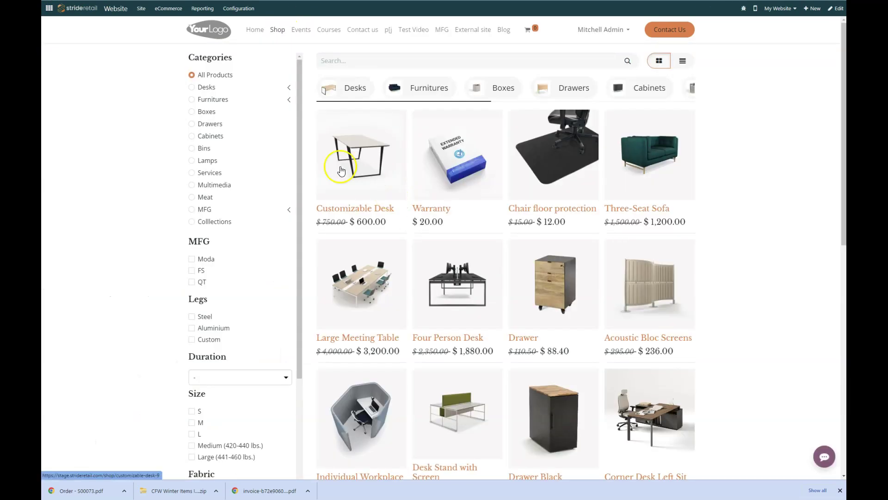